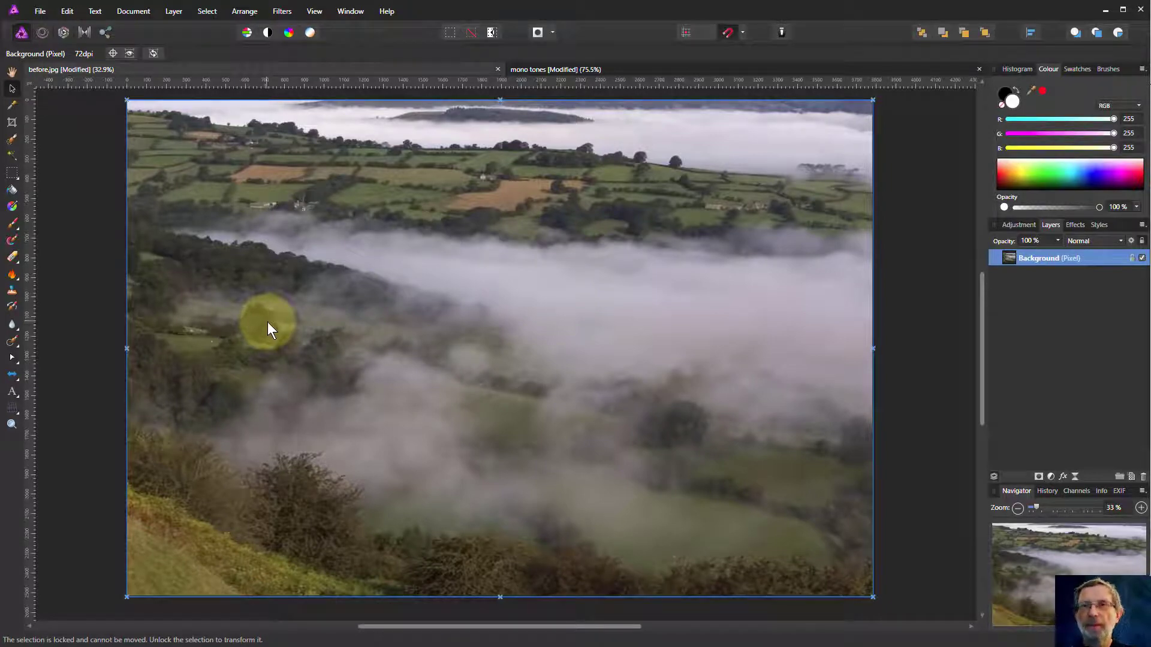
- Switch to the mono tones grey-scale chart document and select the Pan tool
click(707, 69)
key(h)
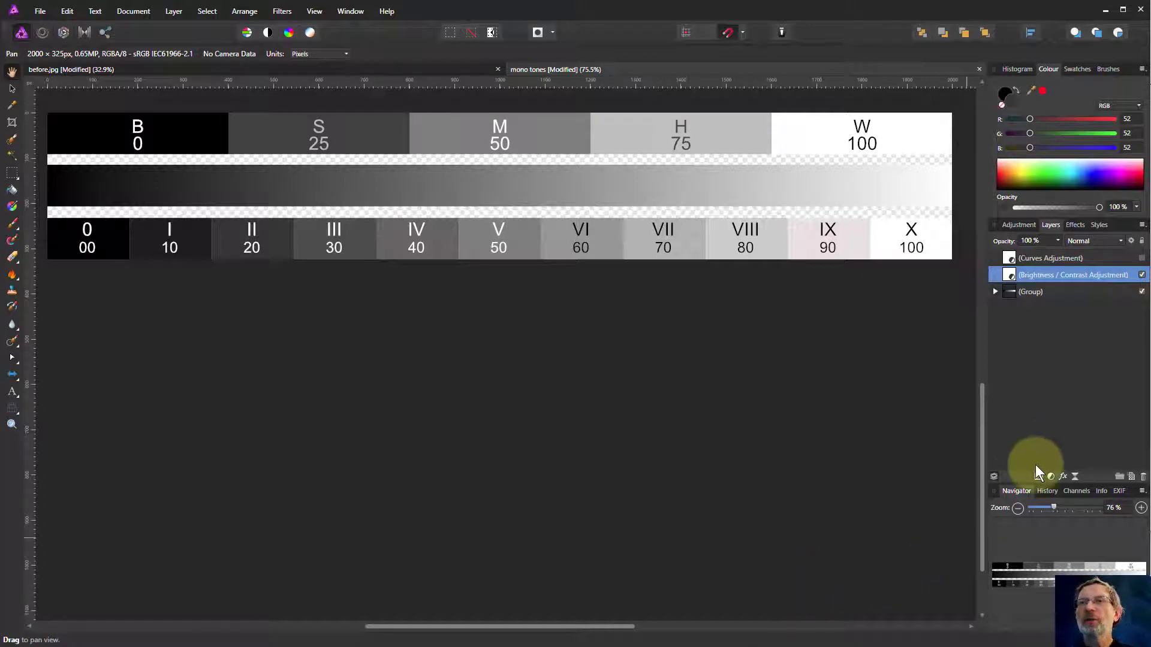
- Raise the Brightness / Contrast adjustment's Contrast to 78%, leaving Brightness at 0%
double_click(1013, 275)
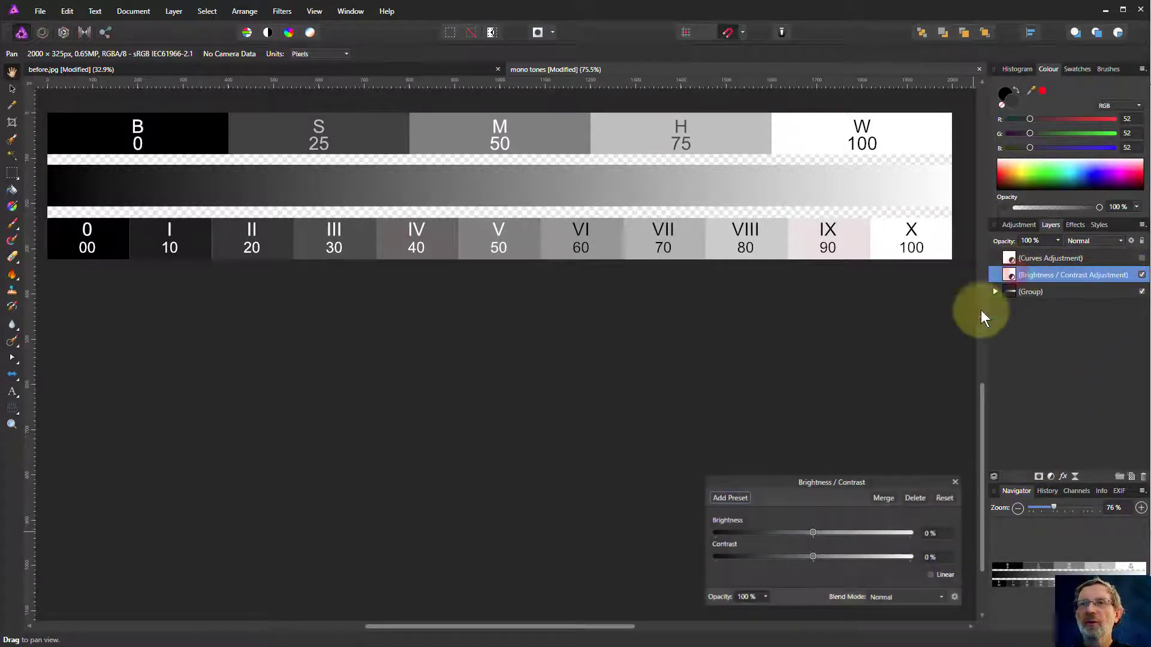
drag(795, 485, 469, 324)
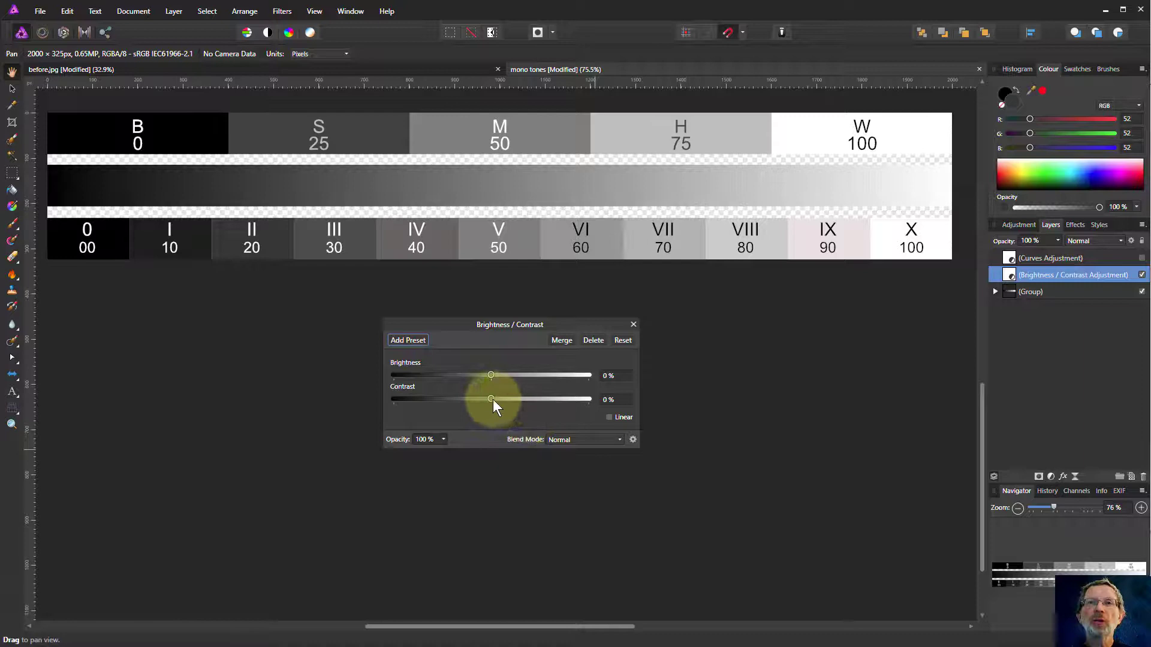
drag(493, 400, 619, 419)
drag(539, 413, 567, 412)
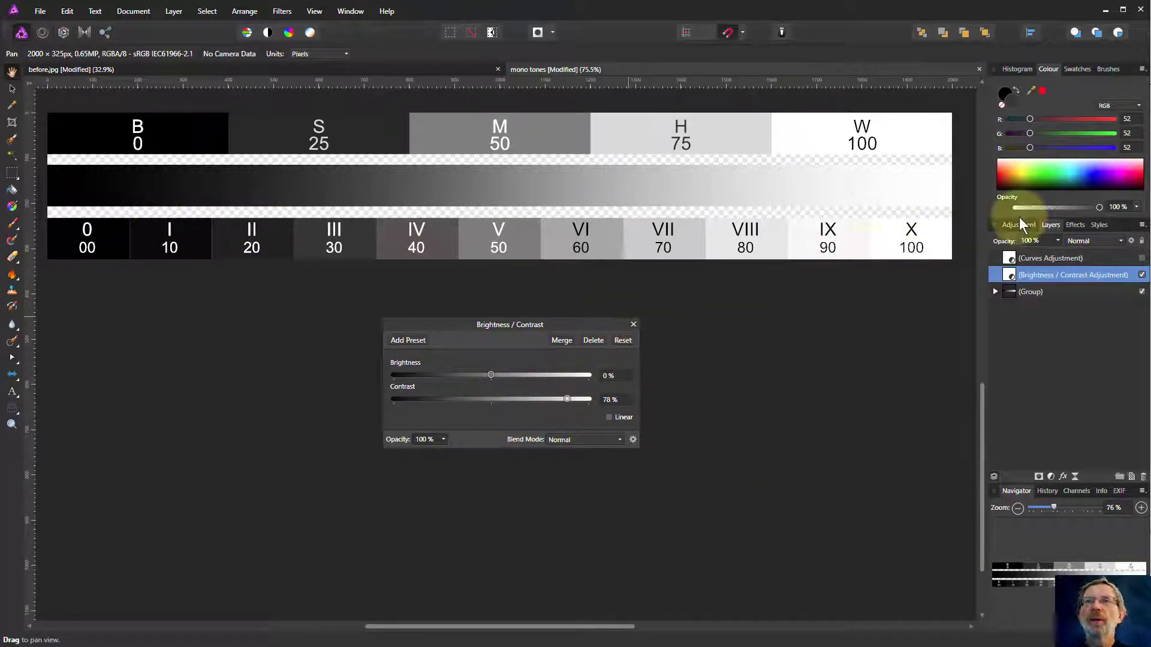
- Hide the Brightness / Contrast adjustment and turn on the Curves adjustment instead
click(633, 325)
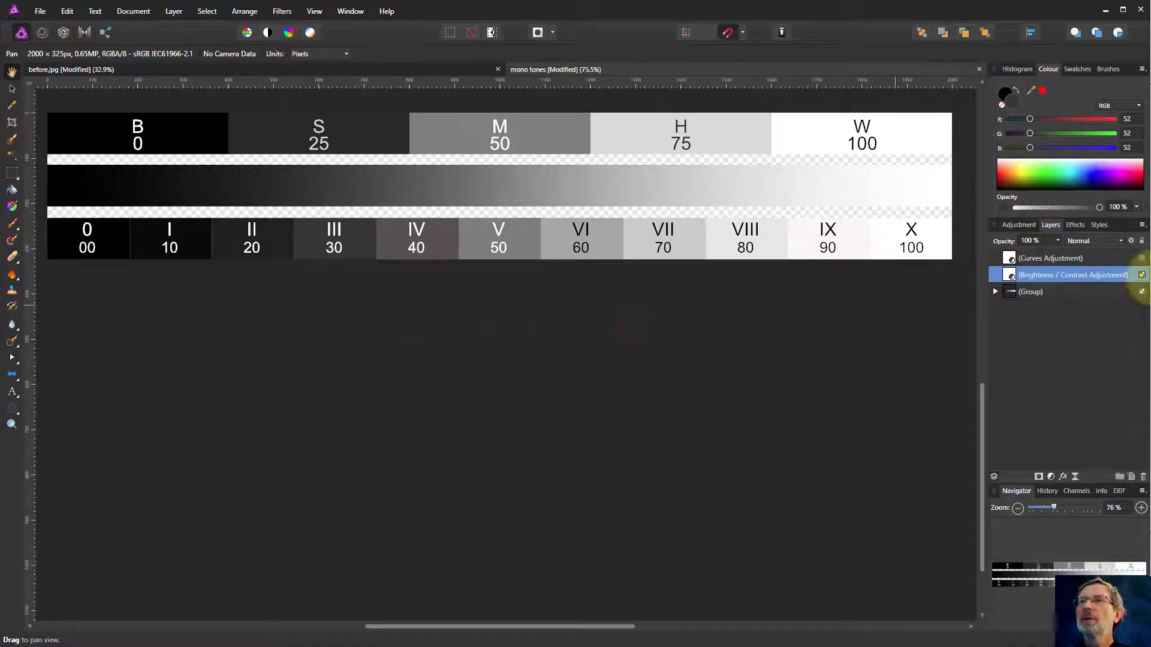
click(1141, 276)
click(1141, 258)
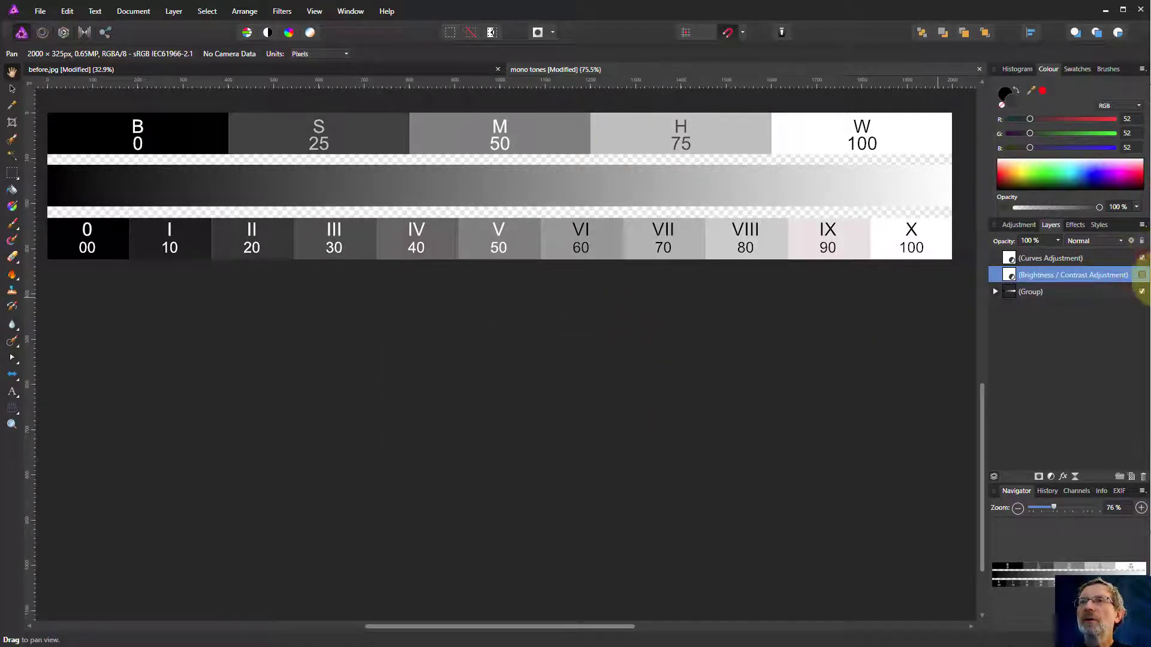
- Shape the Curves master curve into an S by raising a highlight point and lowering a shadow point
double_click(1011, 259)
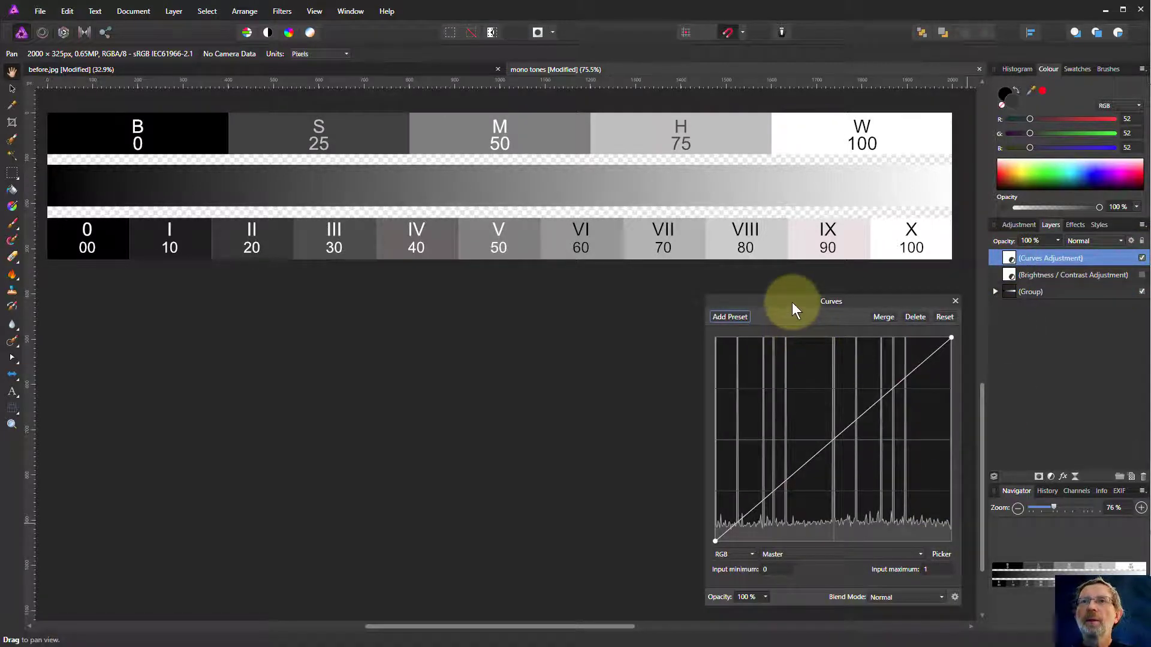
drag(793, 302, 477, 289)
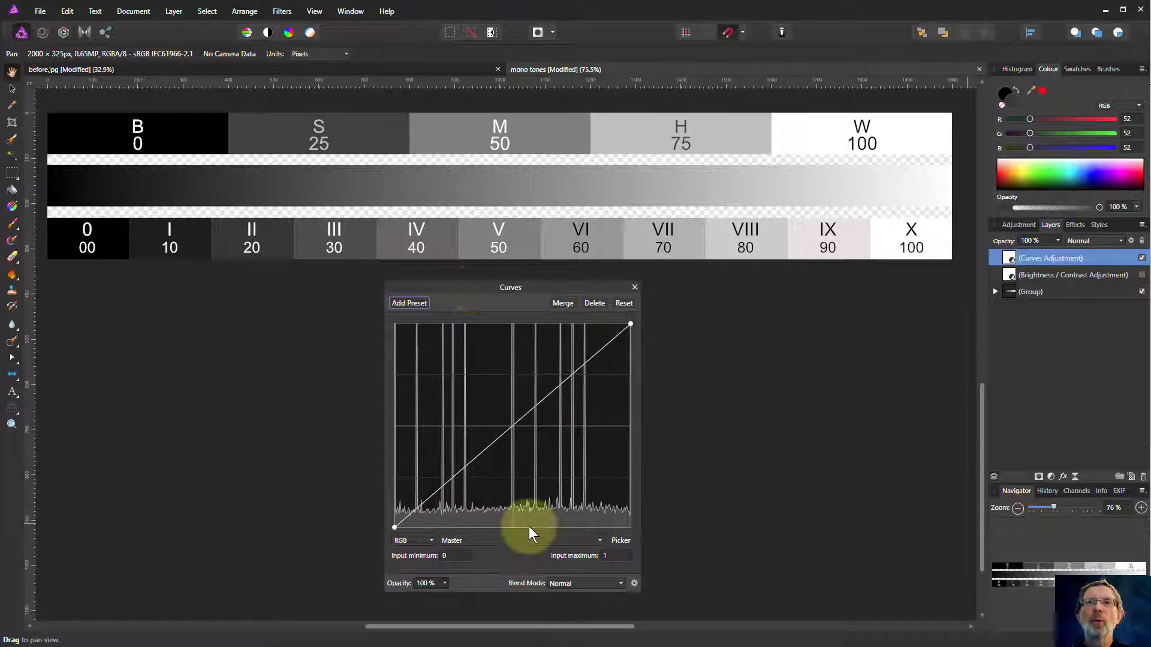
click(573, 373)
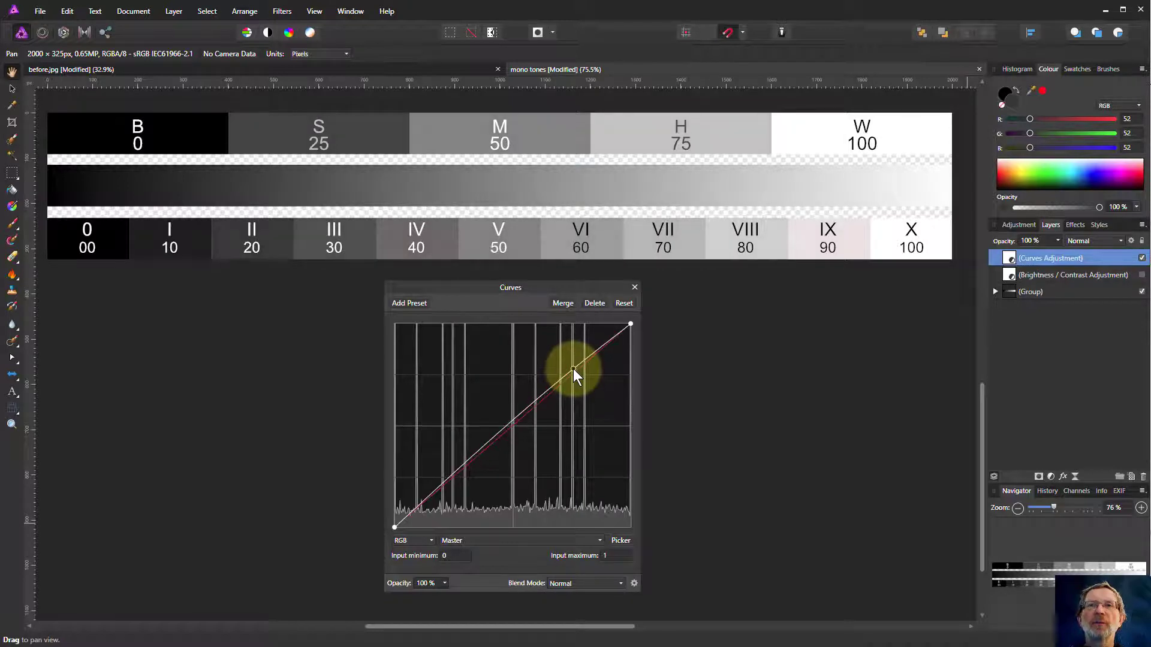
drag(572, 373, 575, 359)
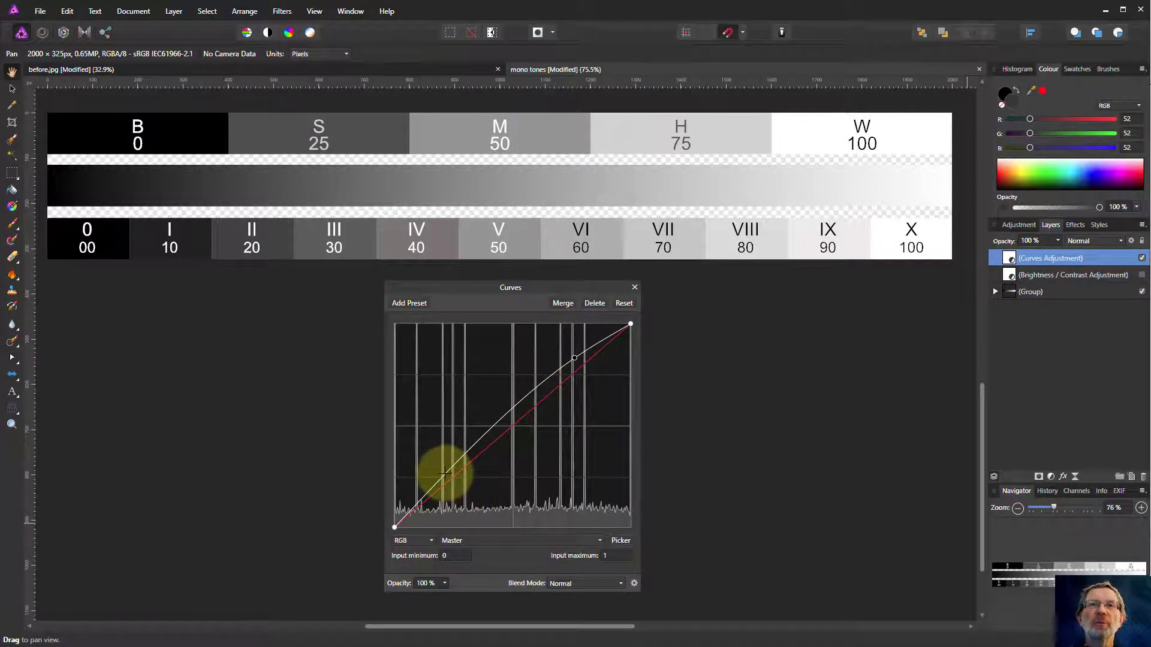
drag(445, 474, 449, 497)
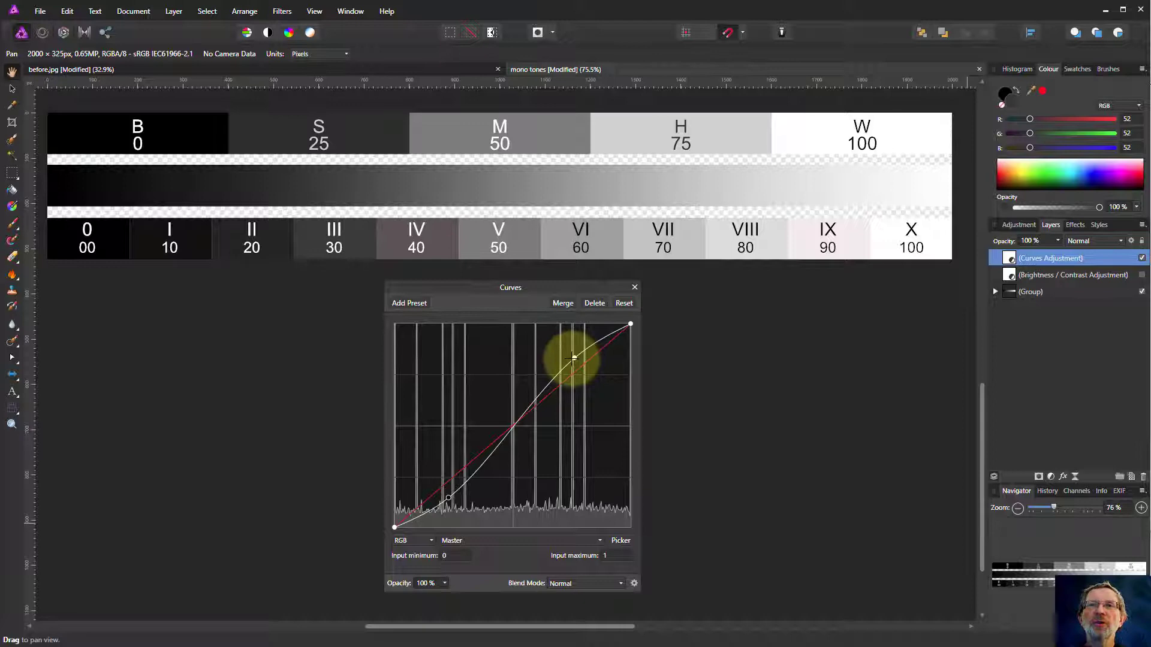
drag(574, 358, 567, 343)
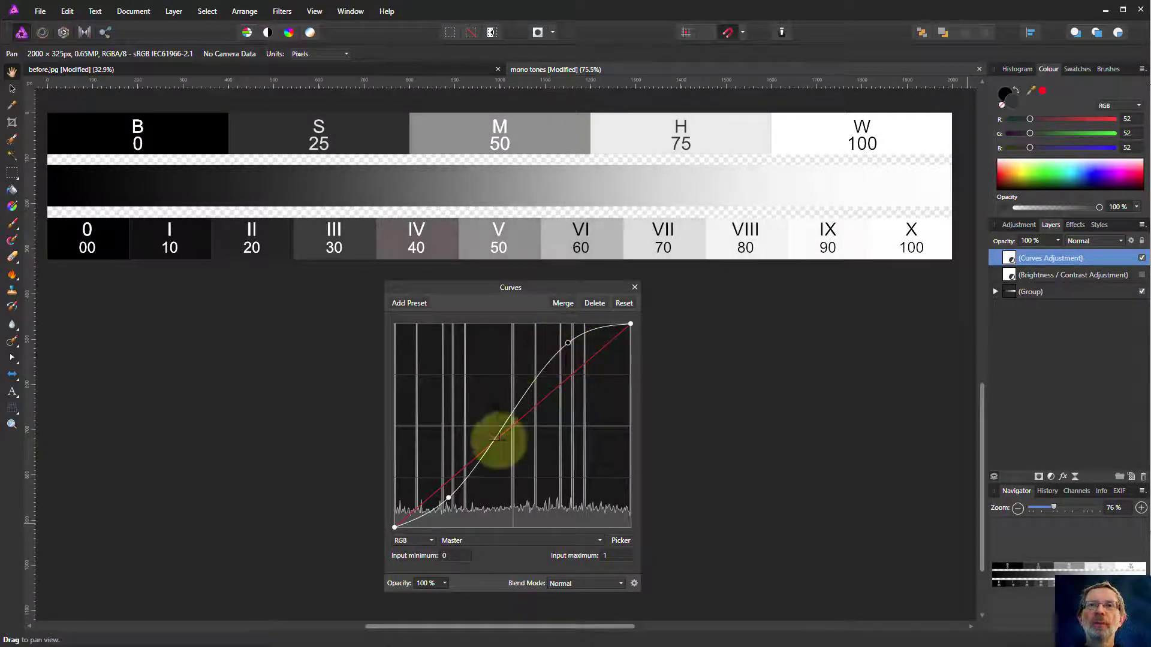
mouse_move(448, 497)
mouse_down()
mouse_move(452, 527)
mouse_move(451, 506)
mouse_up()
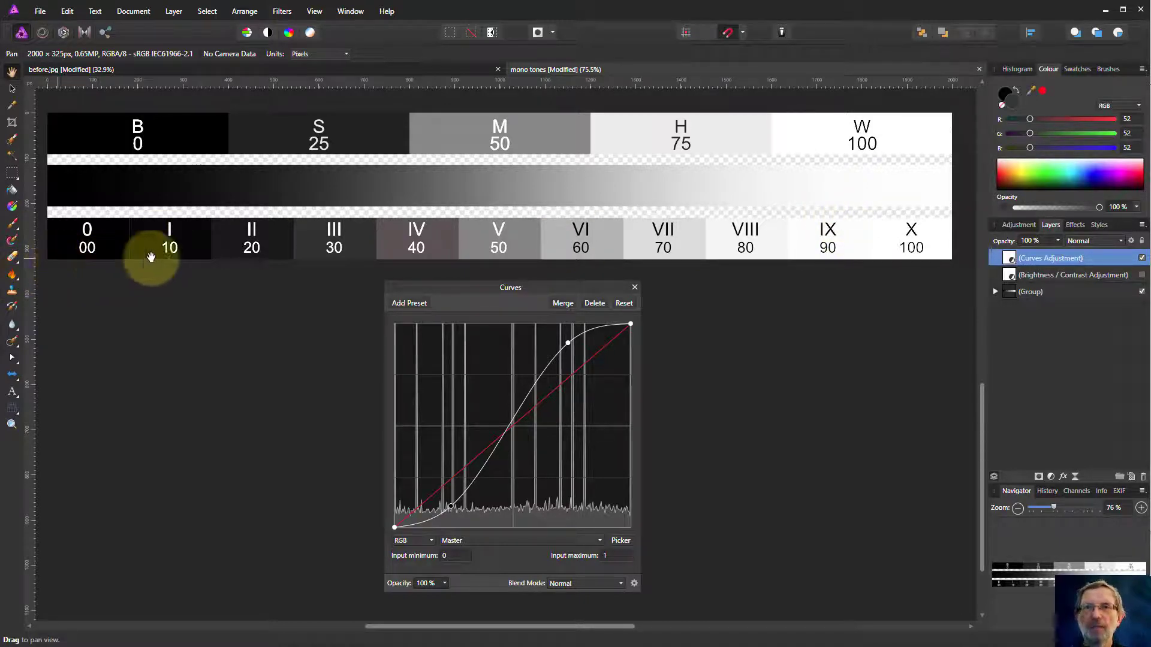
- Return to before.jpg with the Move tool and add a Curves adjustment layer to it
click(390, 70)
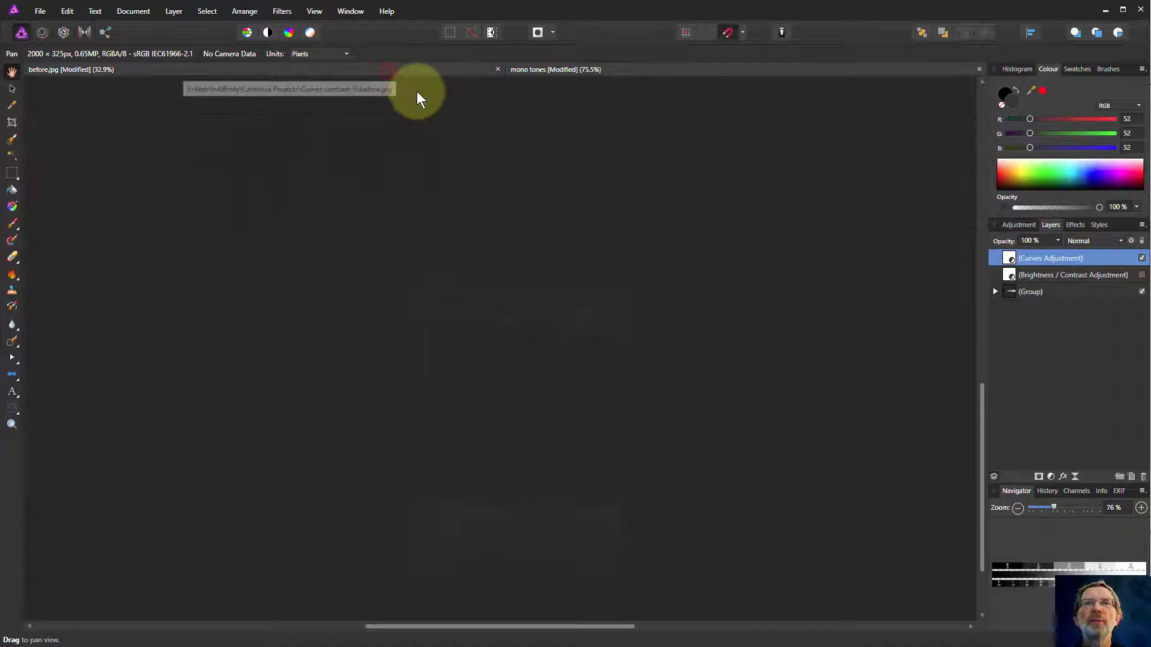
key(v)
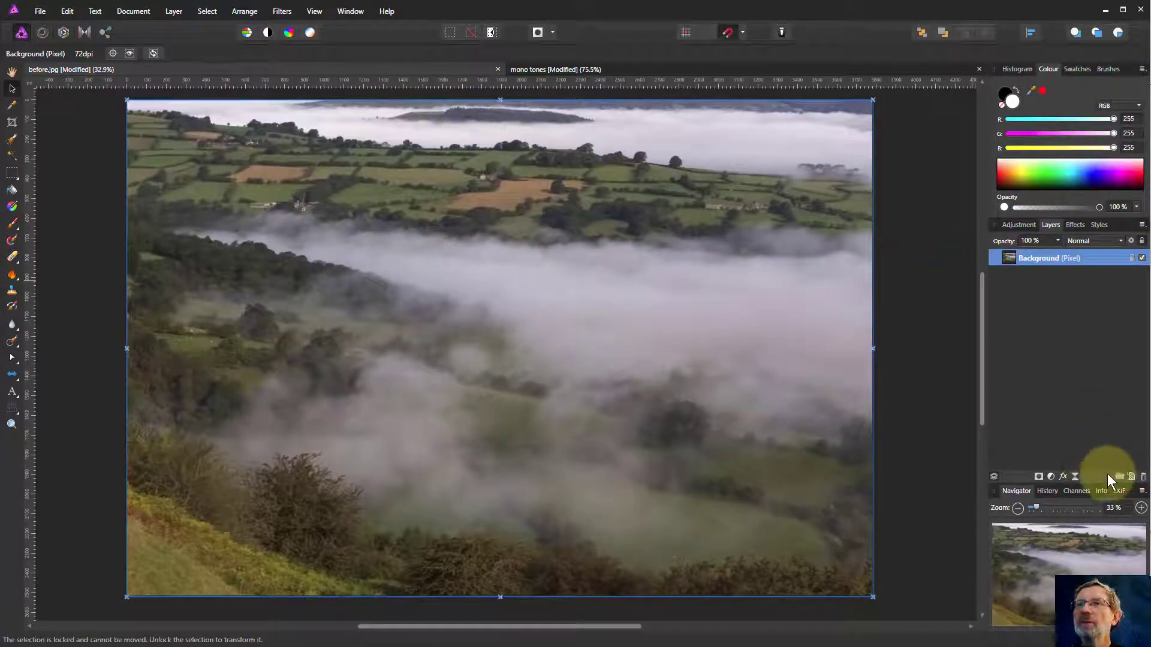
click(1051, 474)
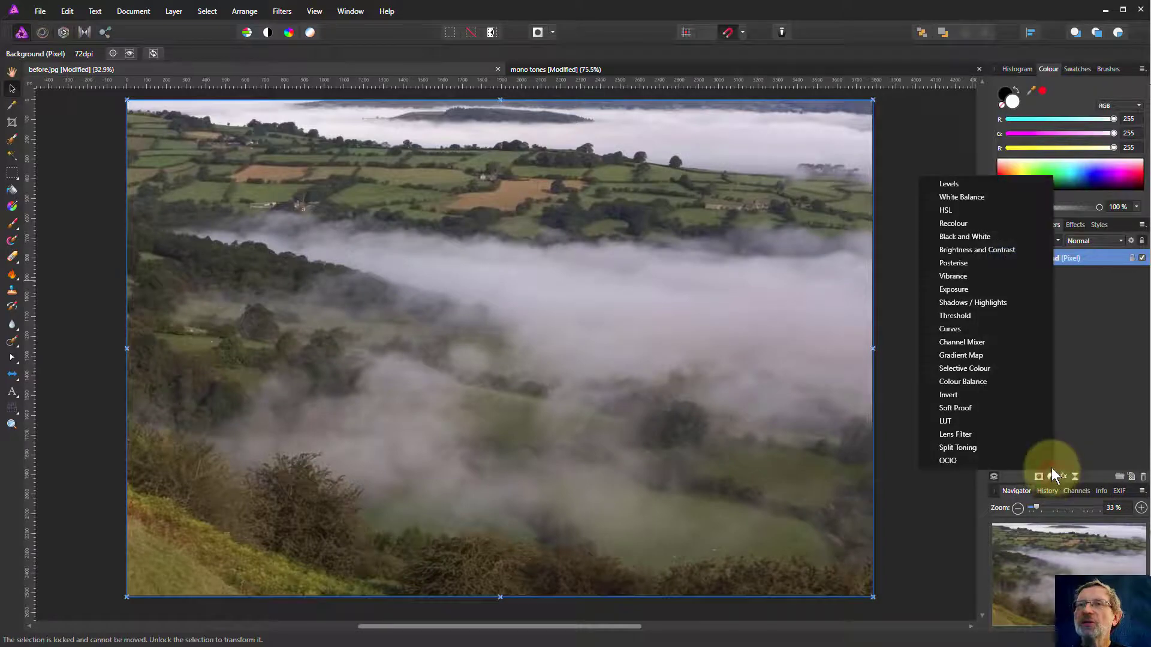
click(990, 328)
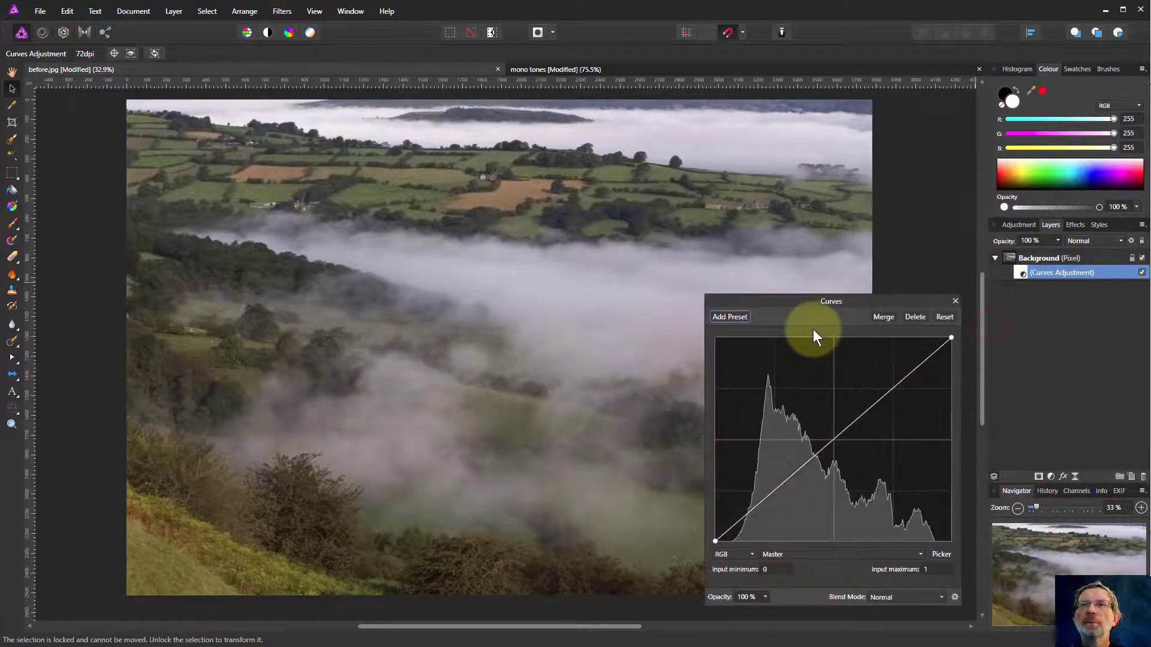
drag(800, 304, 897, 274)
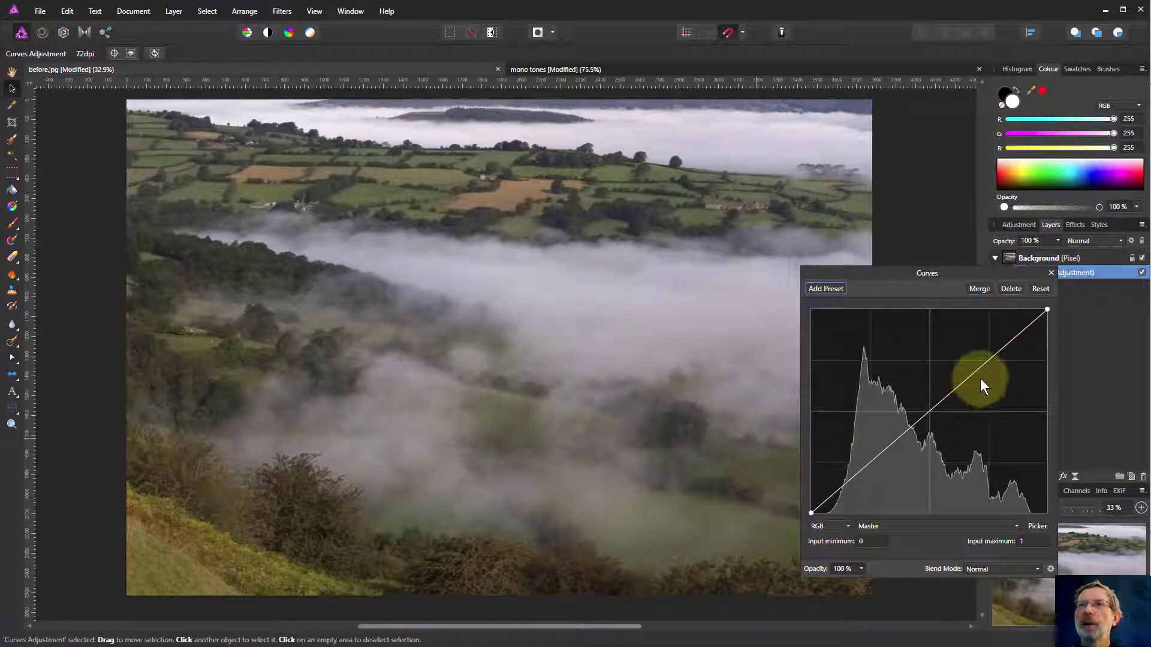
- Raise an upper curve point and pull the shadow point down into a gentle S-curve
click(990, 361)
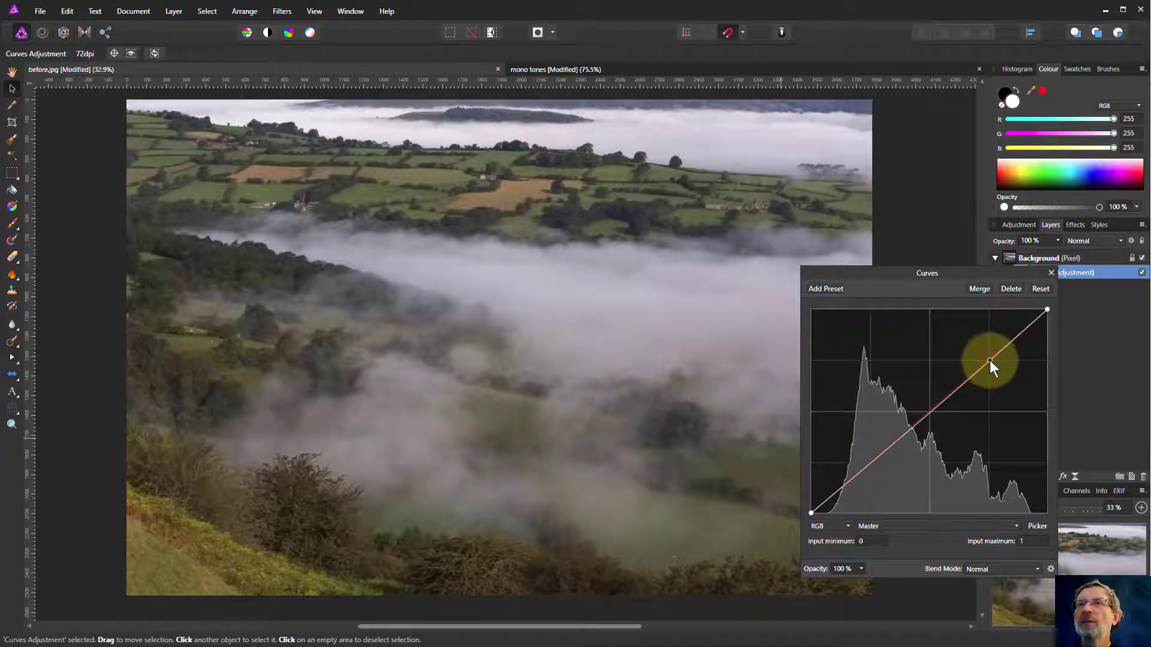
drag(990, 361, 991, 343)
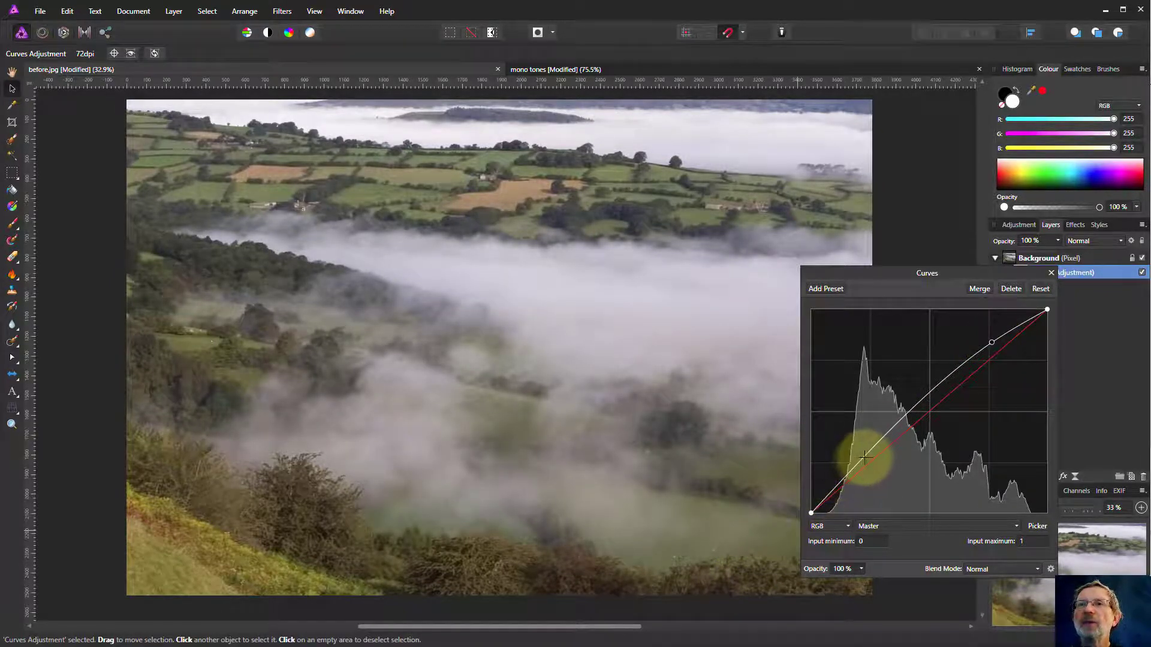
drag(869, 454, 869, 480)
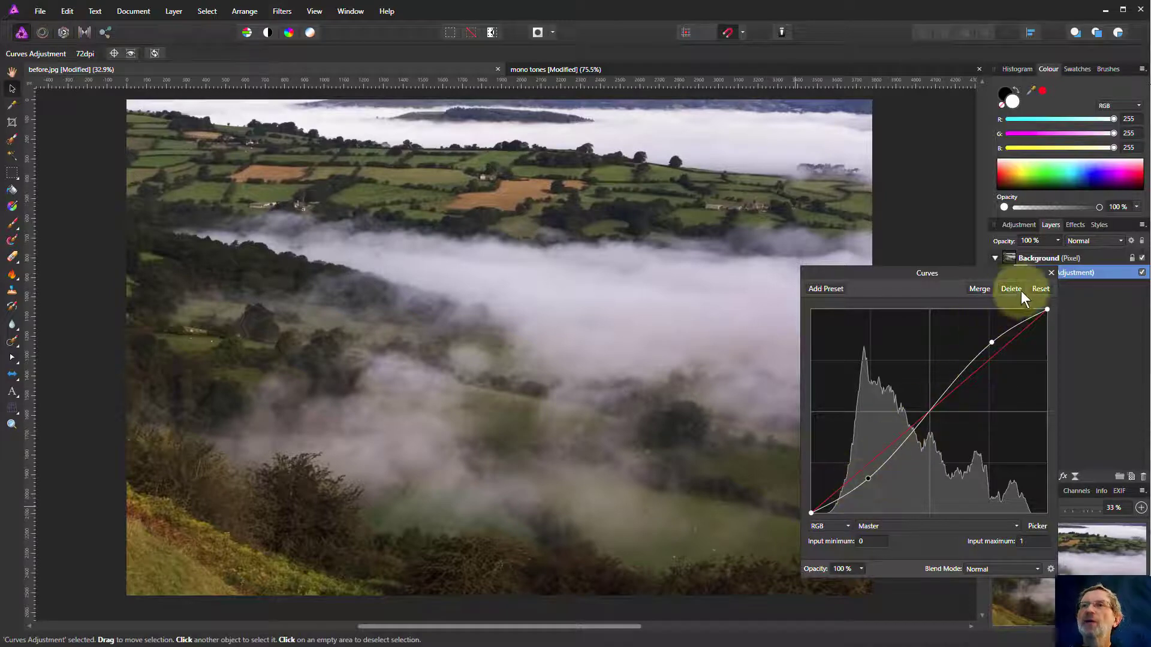
- Toggle the Curves layer to compare, then nudge the shadow point up and lift a highlight point
click(1142, 273)
click(1142, 272)
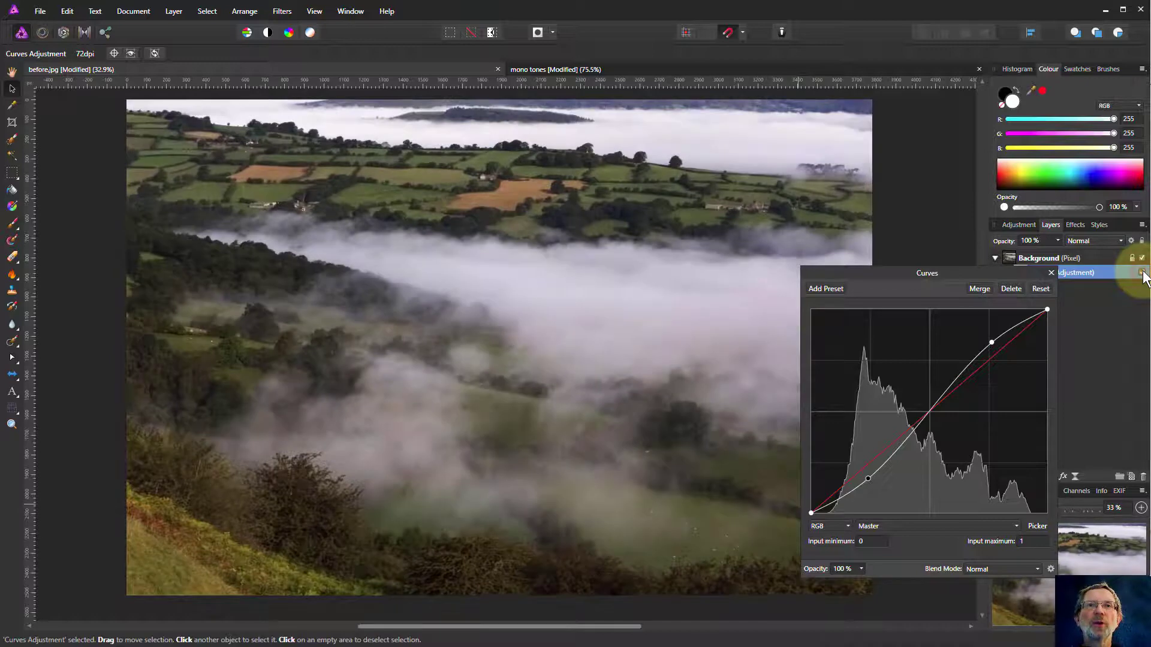
click(1142, 273)
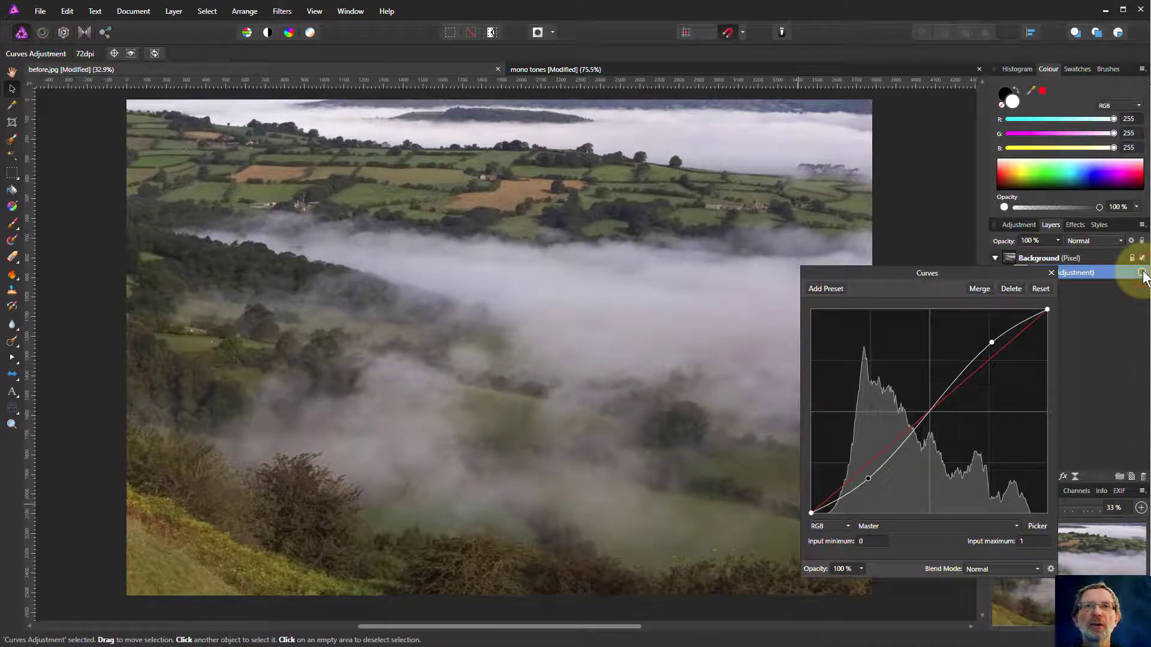
click(1142, 272)
click(1142, 273)
click(1013, 309)
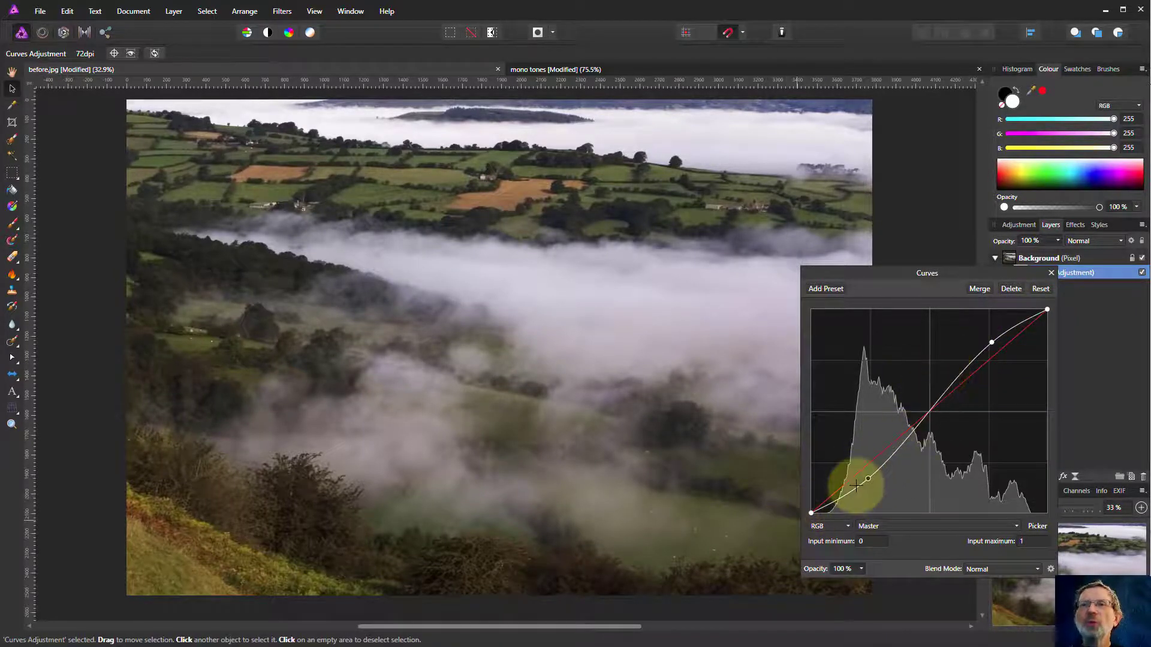
drag(868, 478, 868, 473)
drag(963, 367, 989, 352)
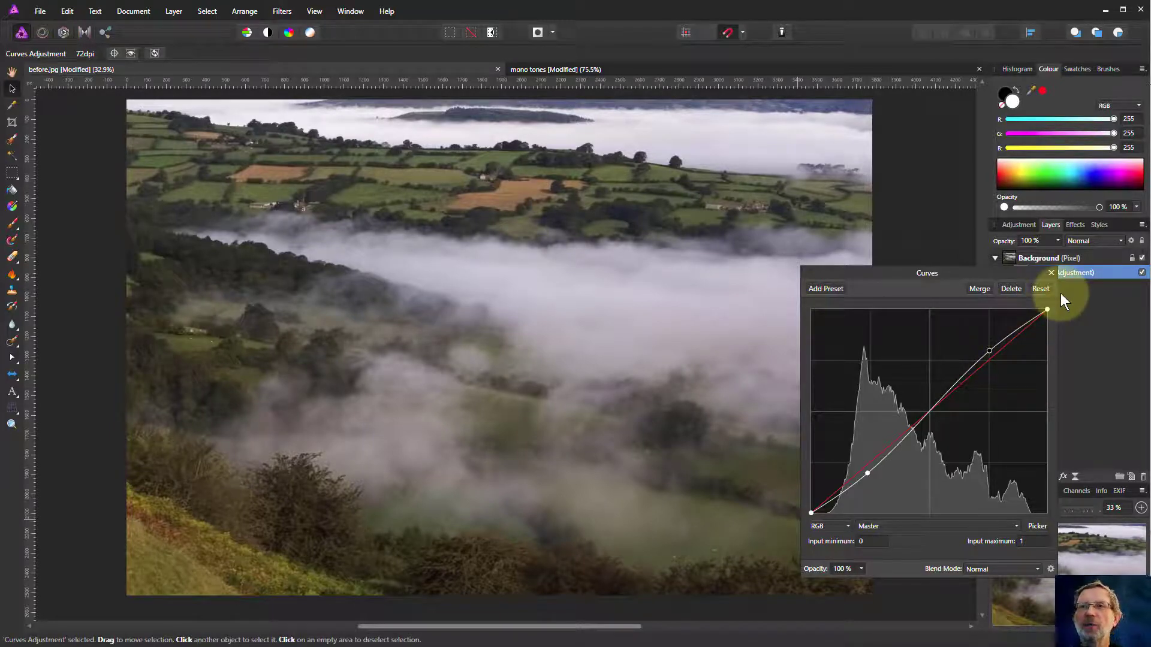
- Compare the valley photo with and without the Curves adjustment
click(1142, 274)
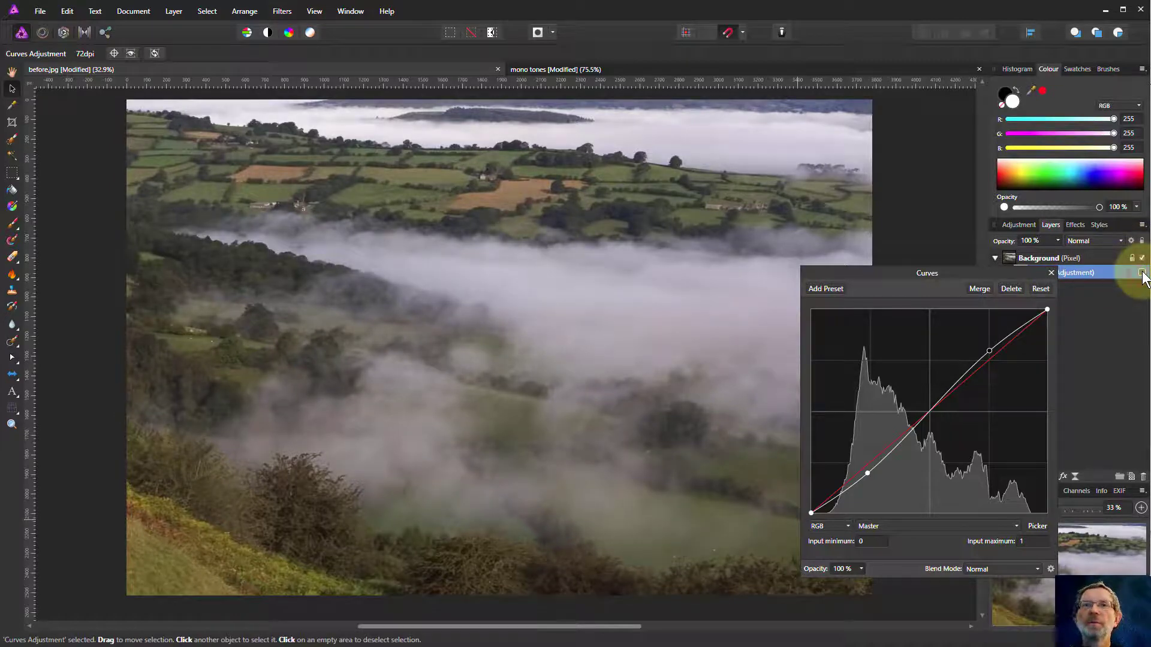
click(1142, 274)
click(1142, 274)
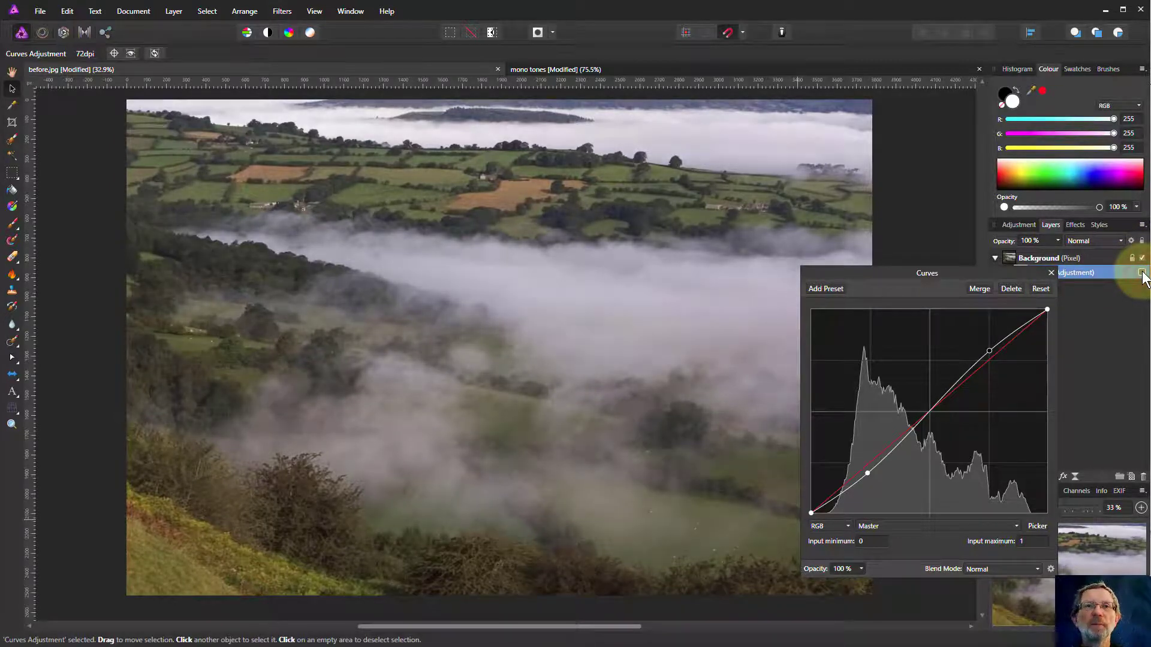
click(1142, 274)
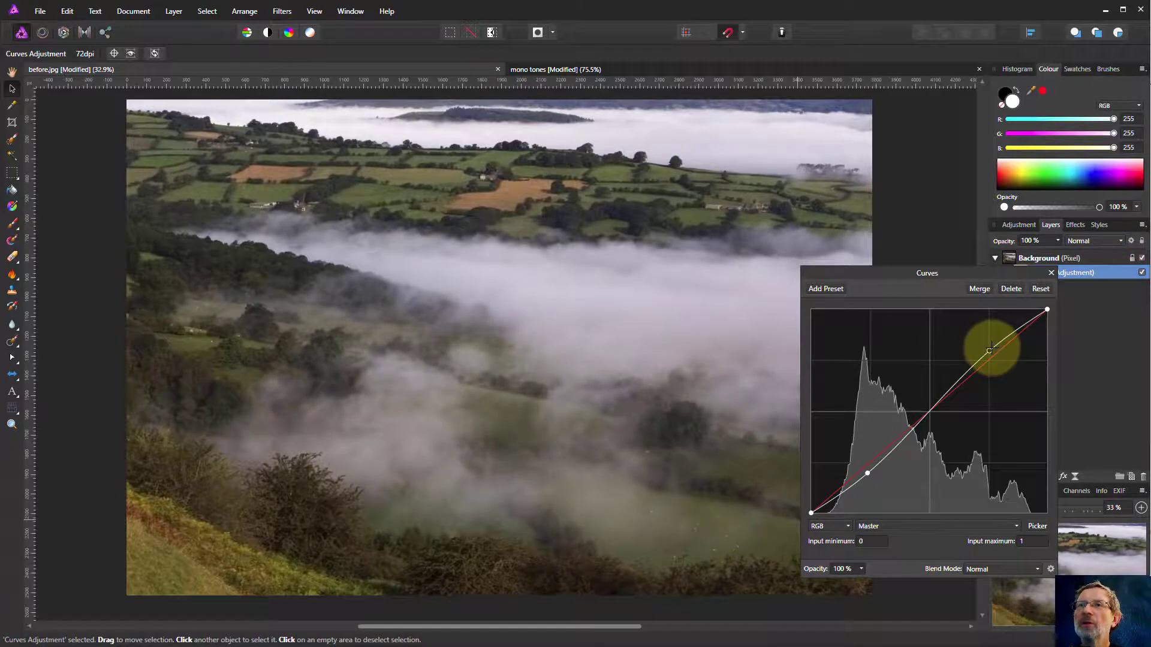
- Steepen the S-curve by dropping the shadow point and raising the highlight point, then reposition both
drag(997, 347, 989, 336)
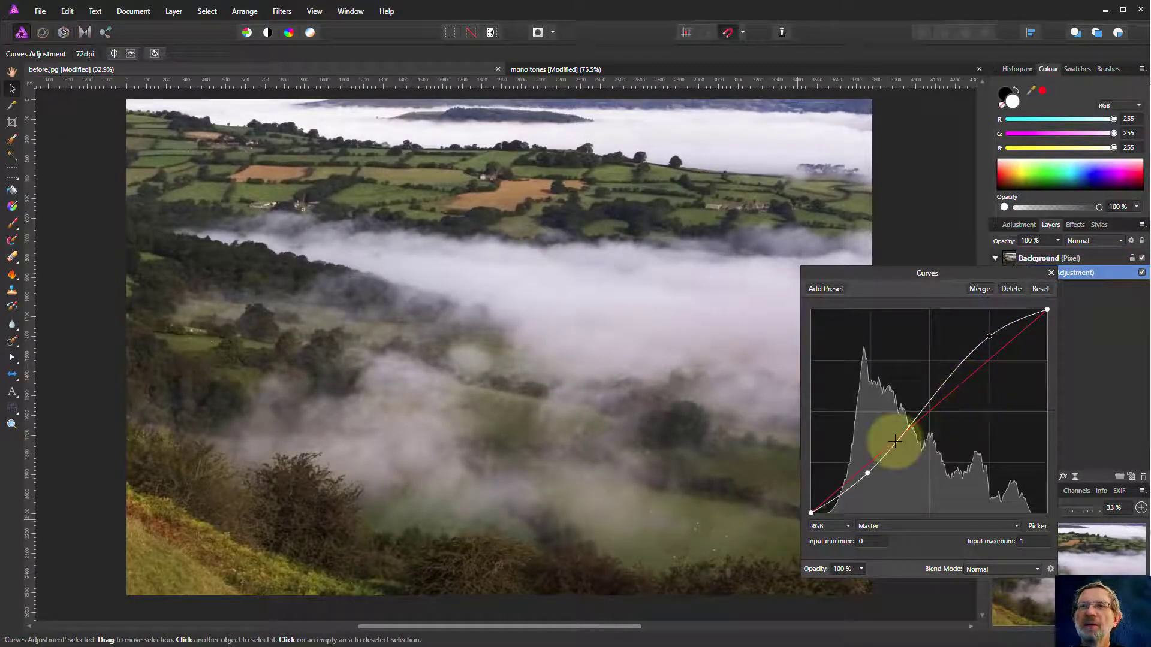
drag(865, 473, 867, 499)
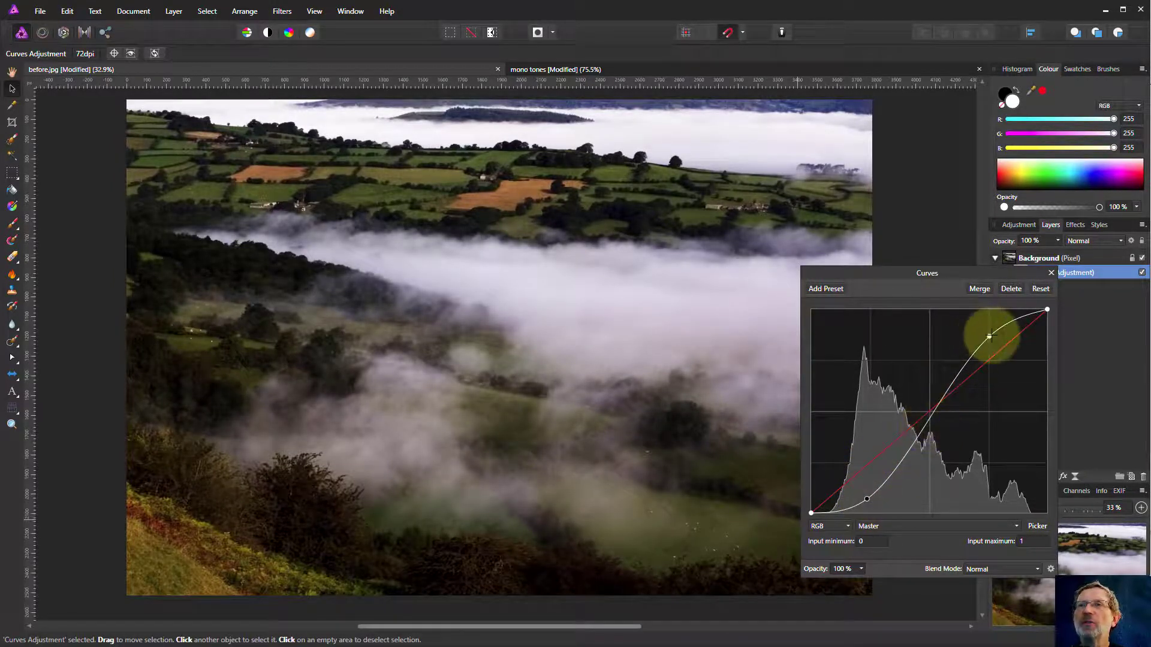
drag(990, 337, 990, 321)
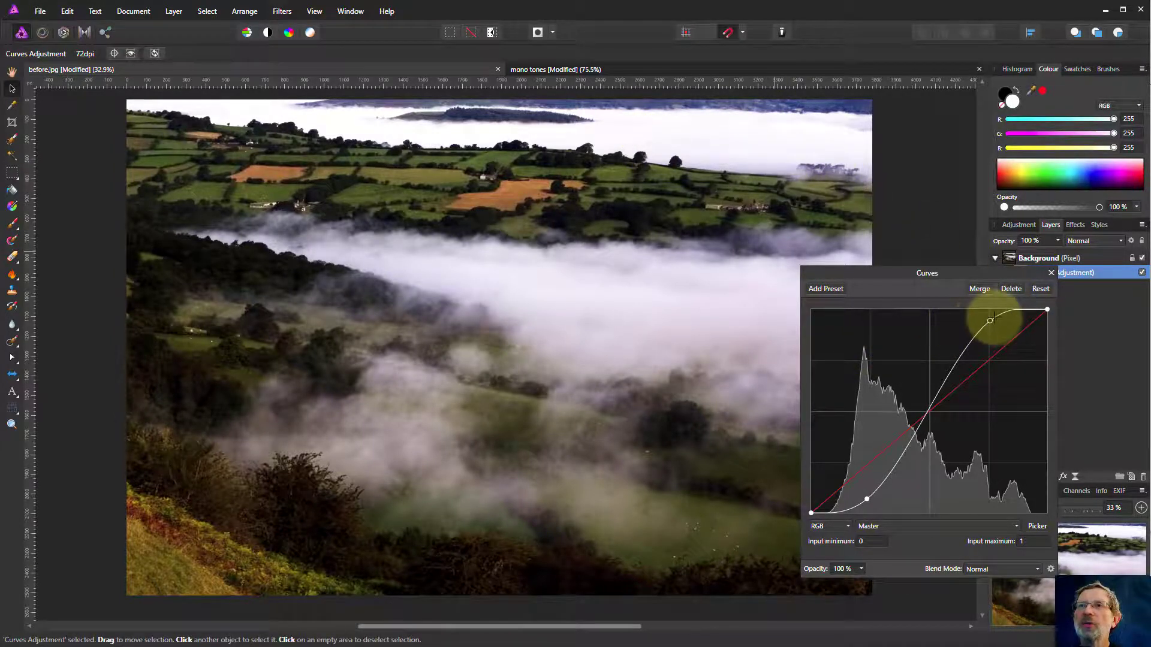
drag(992, 321, 967, 344)
drag(867, 499, 897, 471)
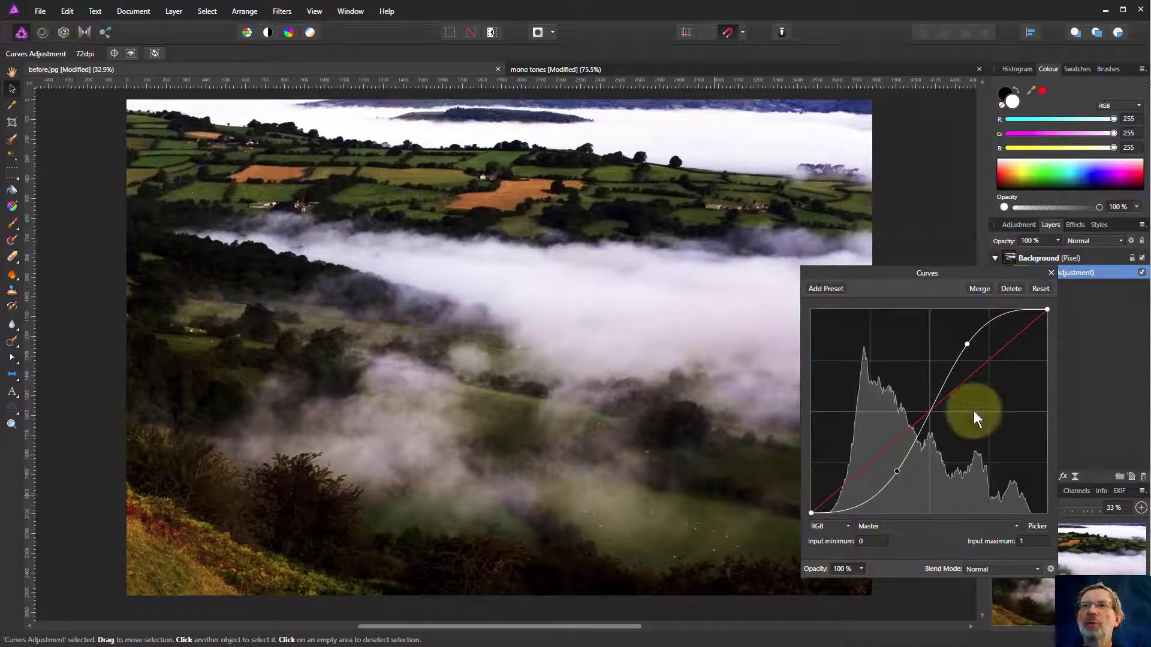
click(861, 567)
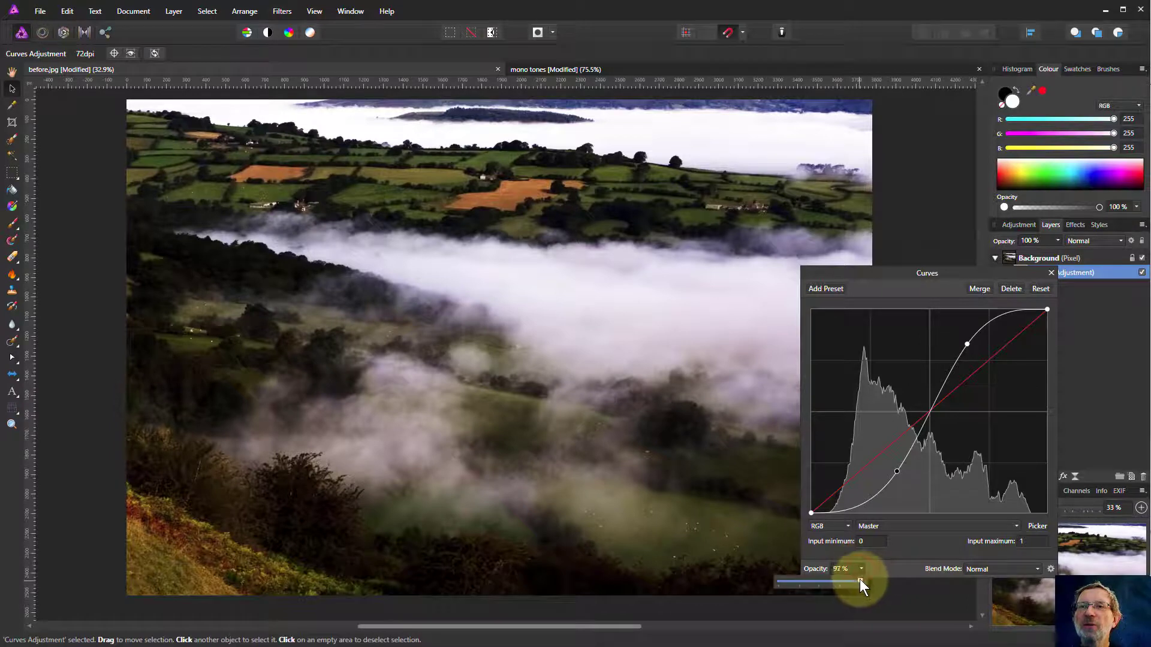
mouse_move(860, 579)
mouse_down()
mouse_move(800, 584)
mouse_move(873, 581)
mouse_up()
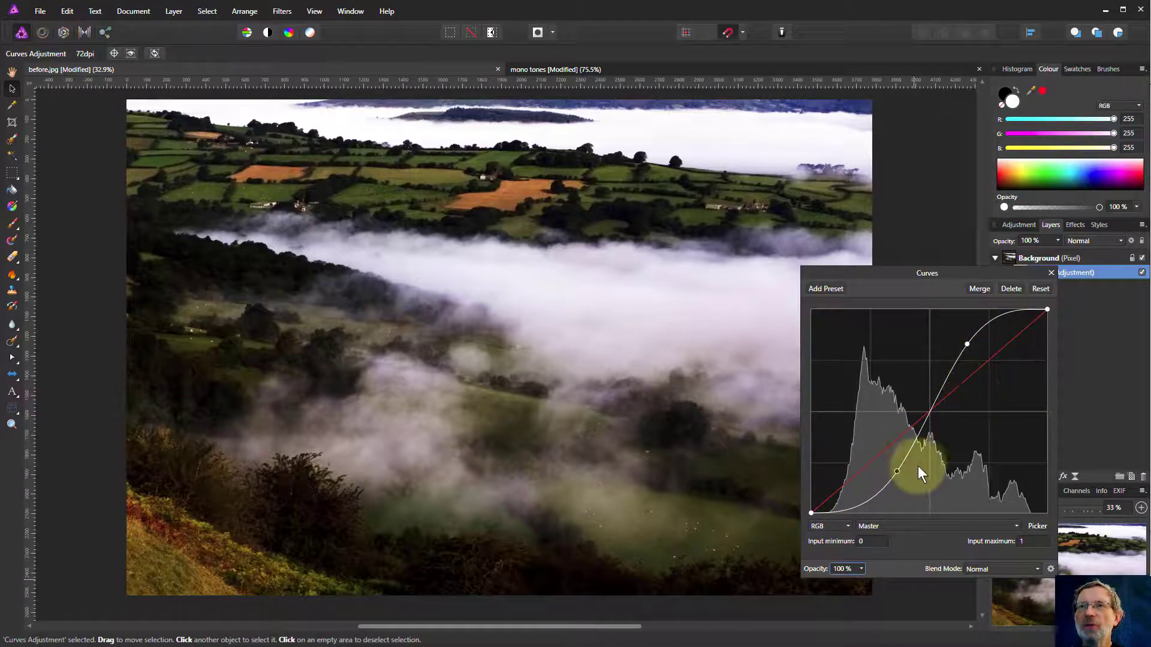
- Move the shadow point left and lower, and nudge the highlight point slightly up
click(897, 471)
drag(896, 471, 879, 470)
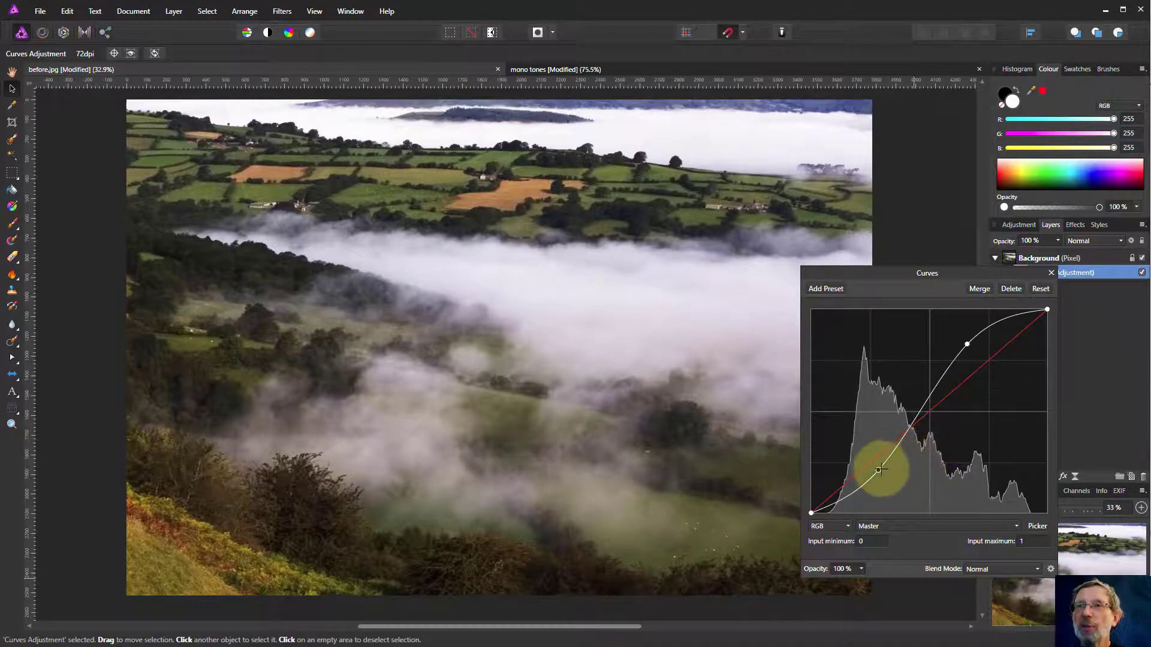
drag(880, 470, 883, 482)
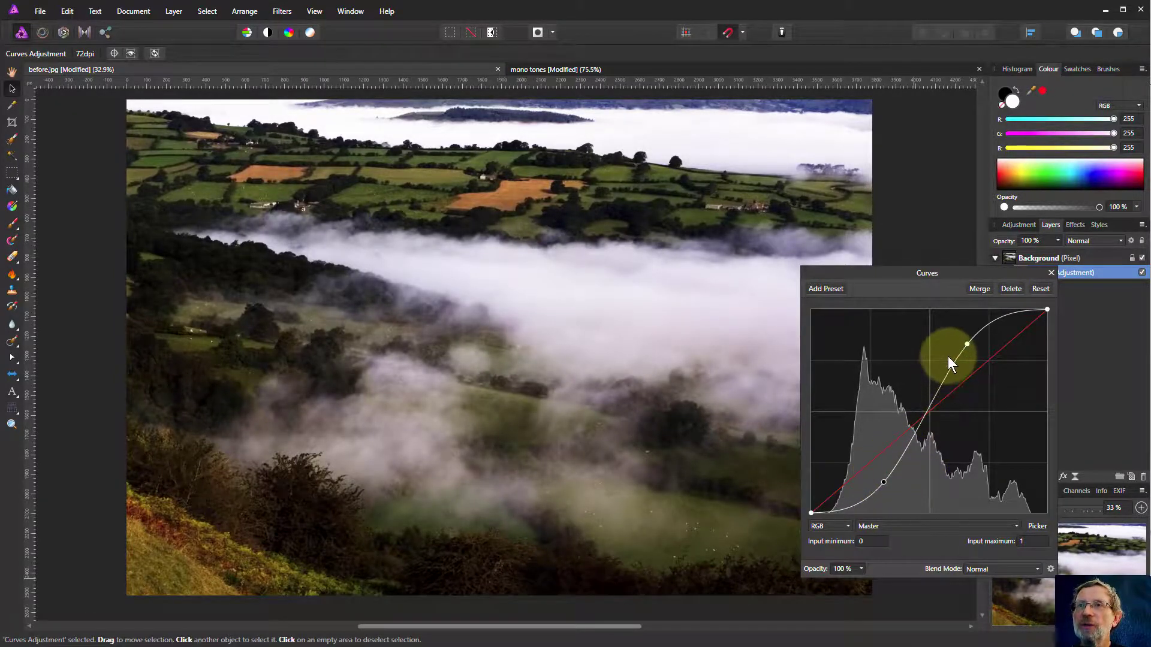
drag(967, 343, 968, 339)
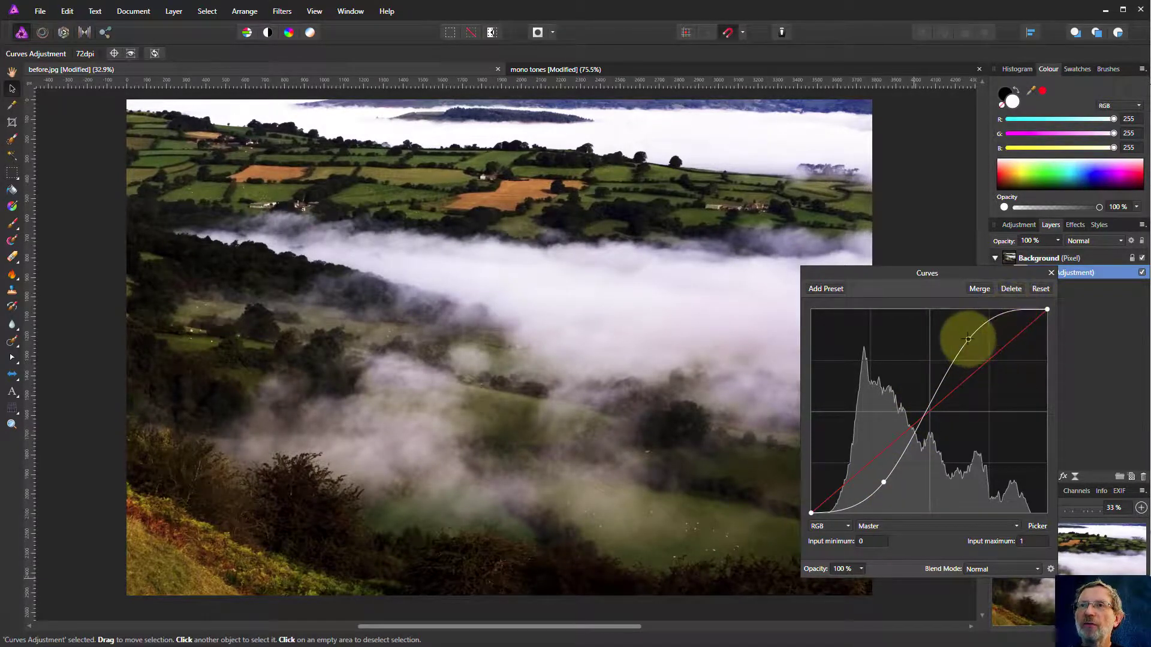
drag(968, 339, 971, 341)
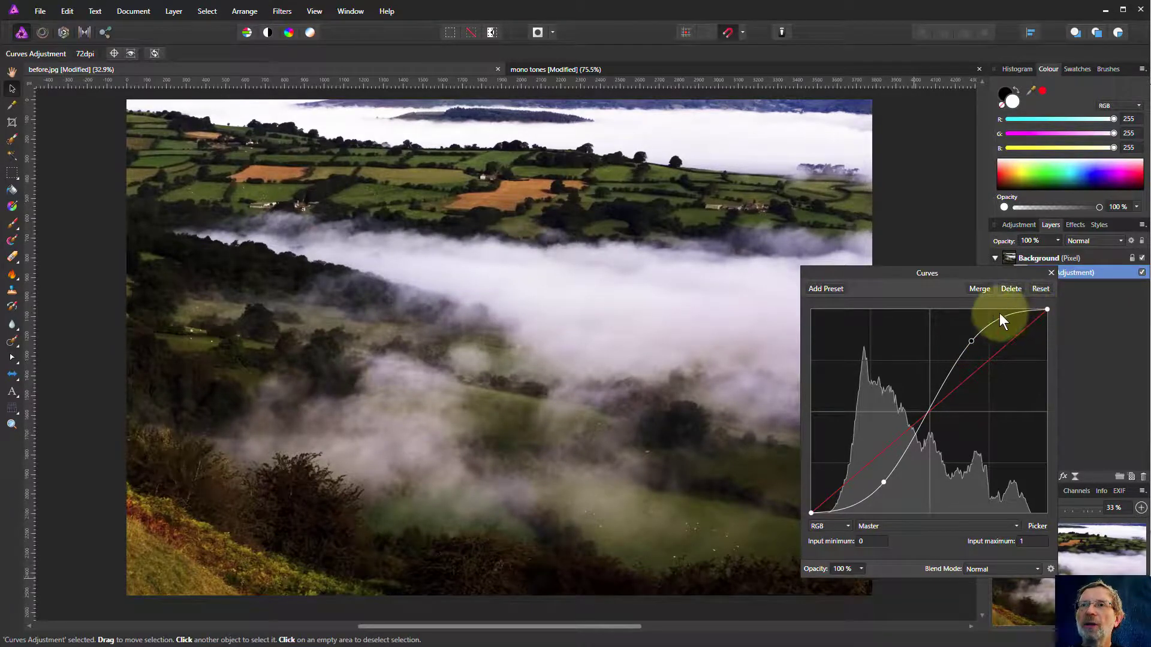